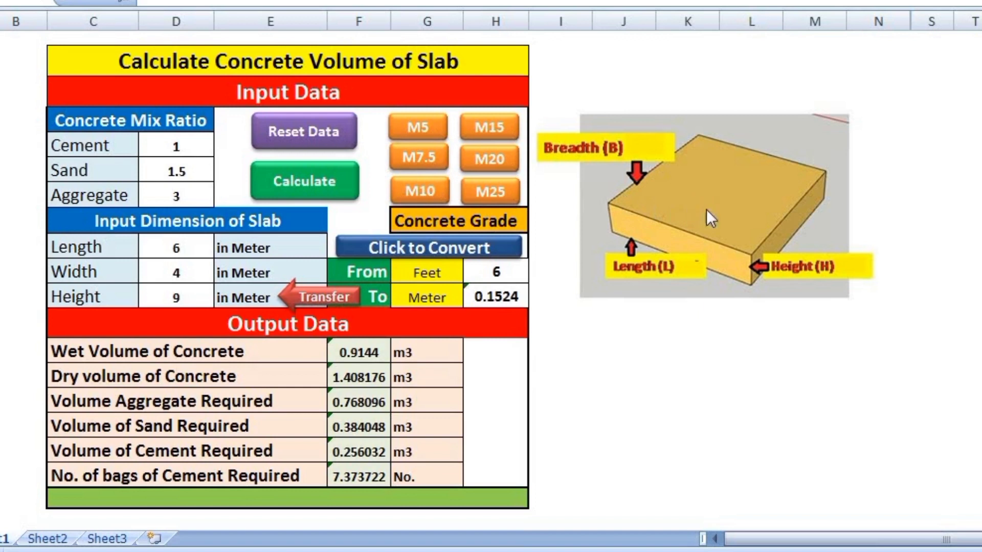
Try the M10 mix ratio 1:3:6, then restore the 1:1.5:3 ratio.
{"action": "left_click", "coordinate": [491, 160]}
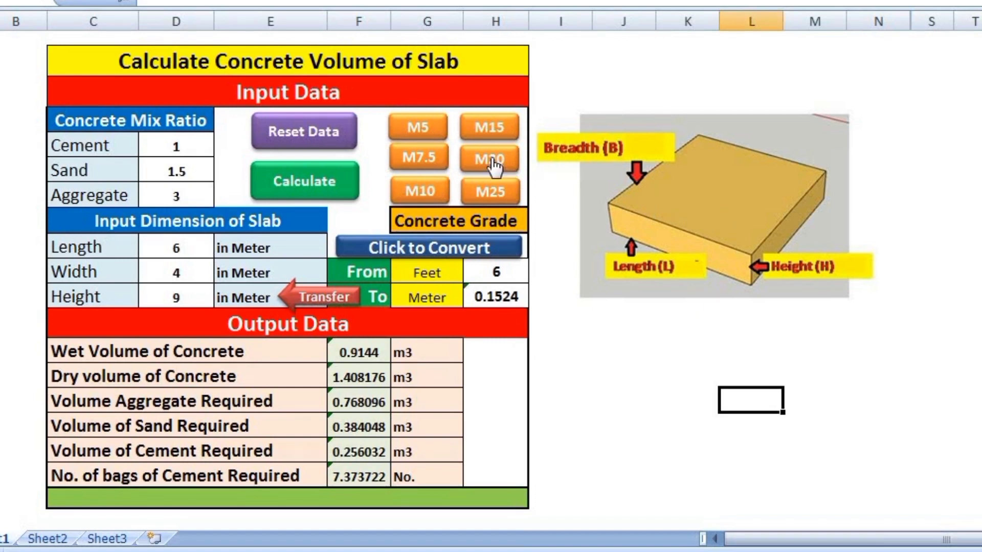
{"action": "left_click", "coordinate": [491, 163]}
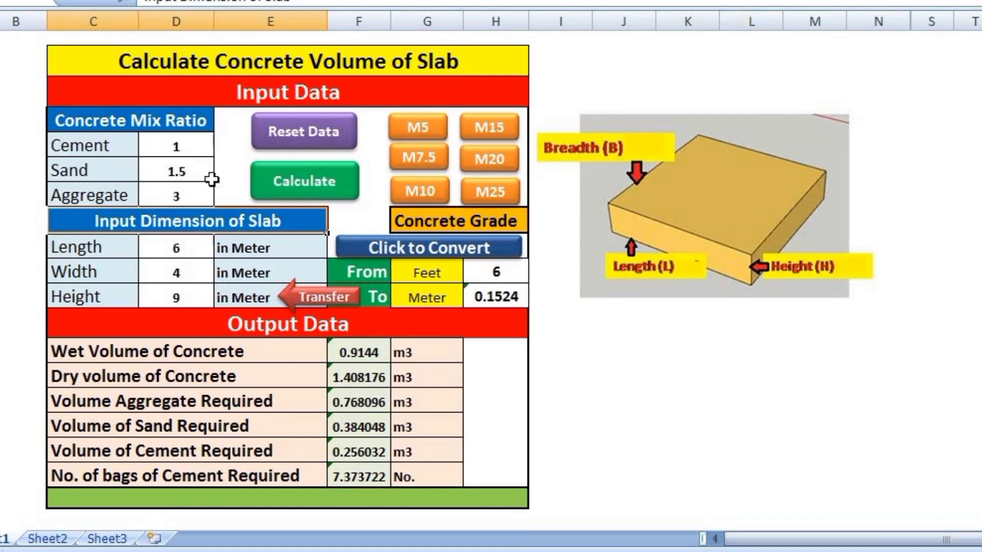
{"action": "left_click", "coordinate": [422, 191]}
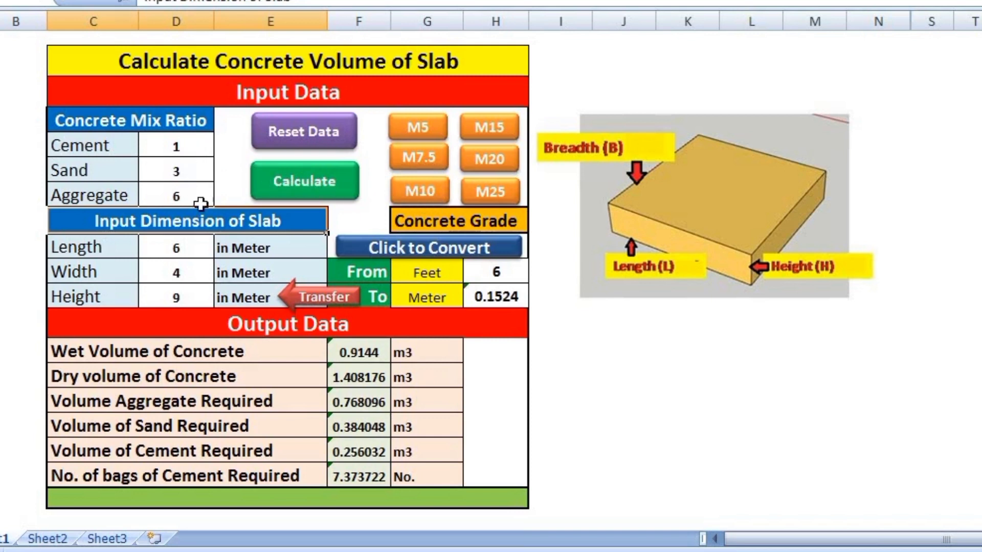
{"action": "left_click", "coordinate": [479, 129]}
Enter a slab length of 4 and a width of 3.
{"action": "left_click", "coordinate": [185, 250]}
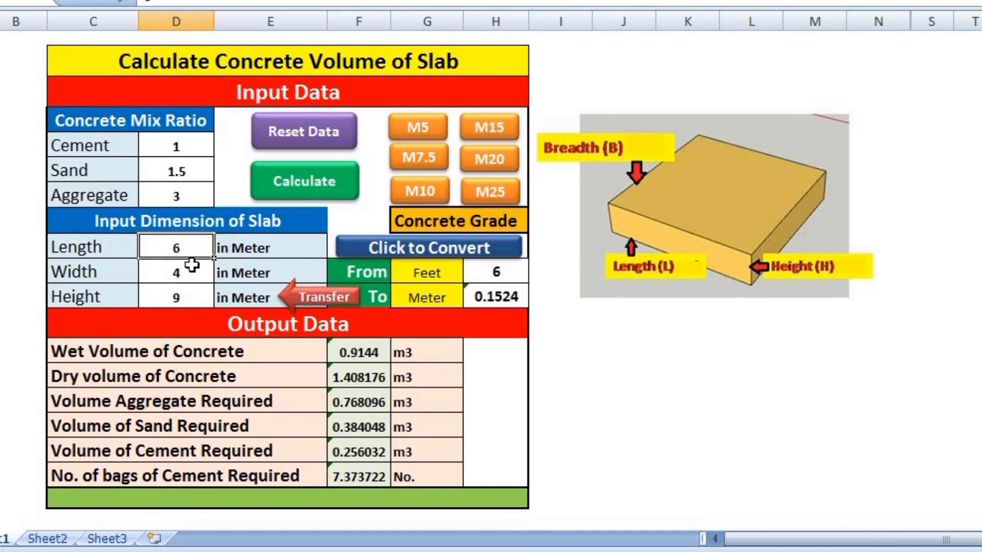
{"action": "type", "text": "4"}
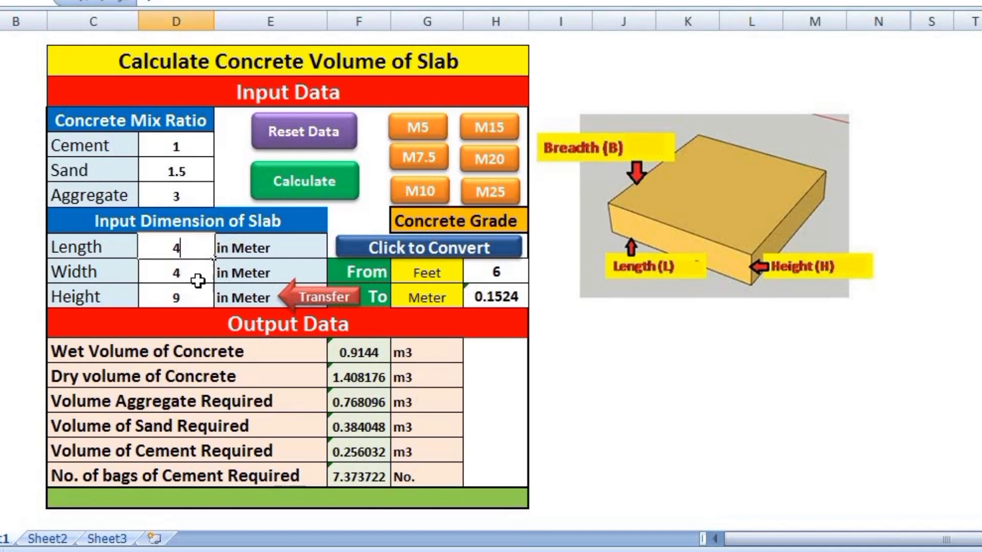
{"action": "key", "text": "Return"}
{"action": "type", "text": "3"}
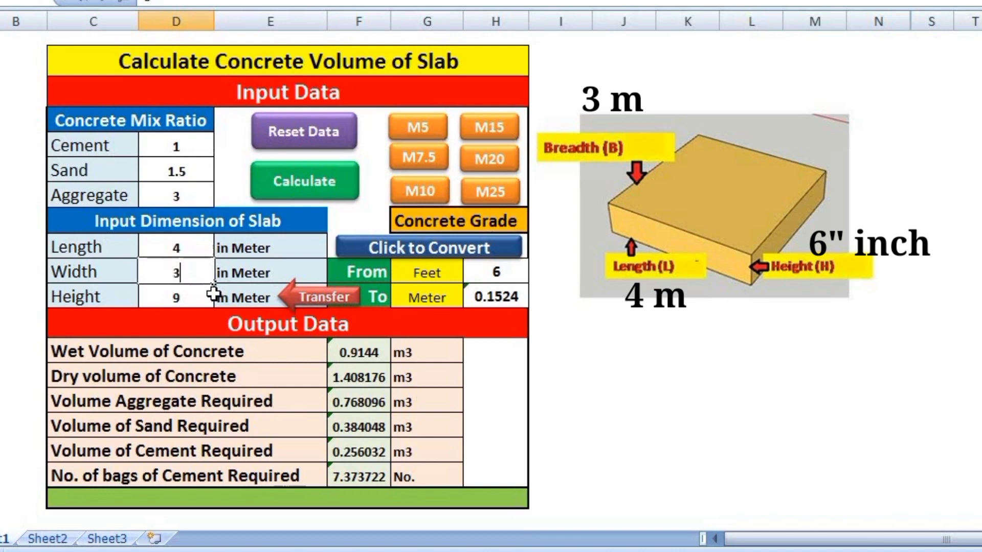
{"action": "key", "text": "Return"}
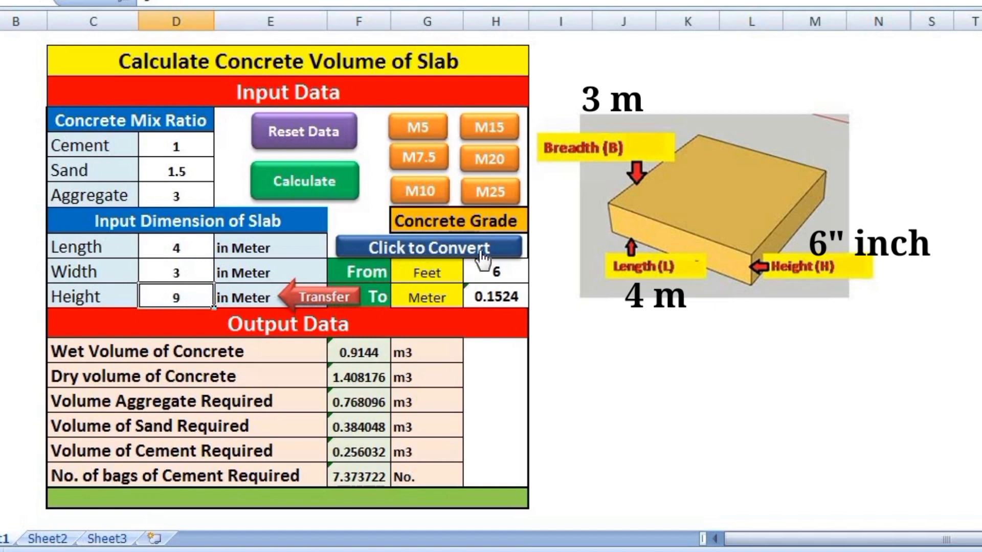
Switch the converter's source unit to Inch and convert 6 inches, giving 0.1524 m.
{"action": "left_click", "coordinate": [433, 278]}
{"action": "left_click", "coordinate": [472, 274]}
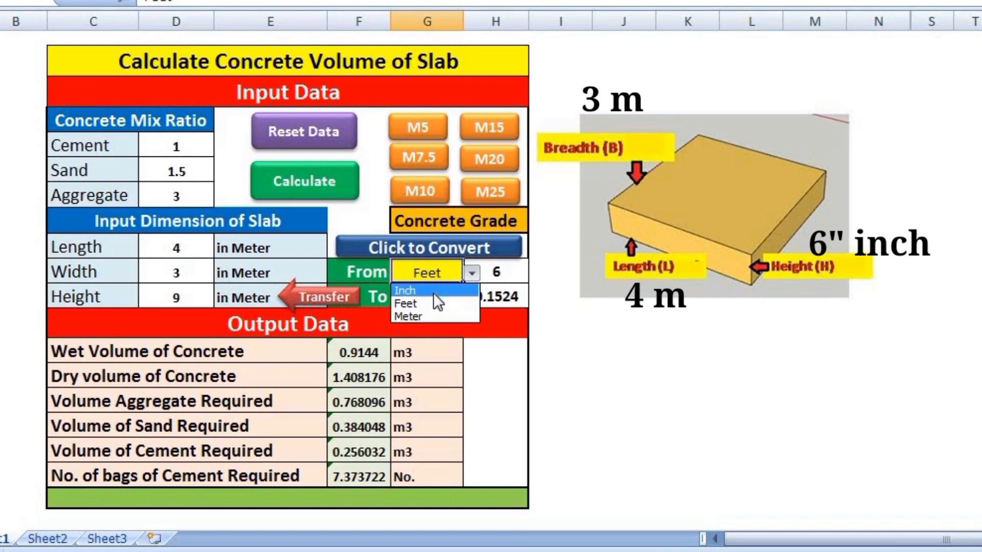
{"action": "left_click", "coordinate": [434, 293]}
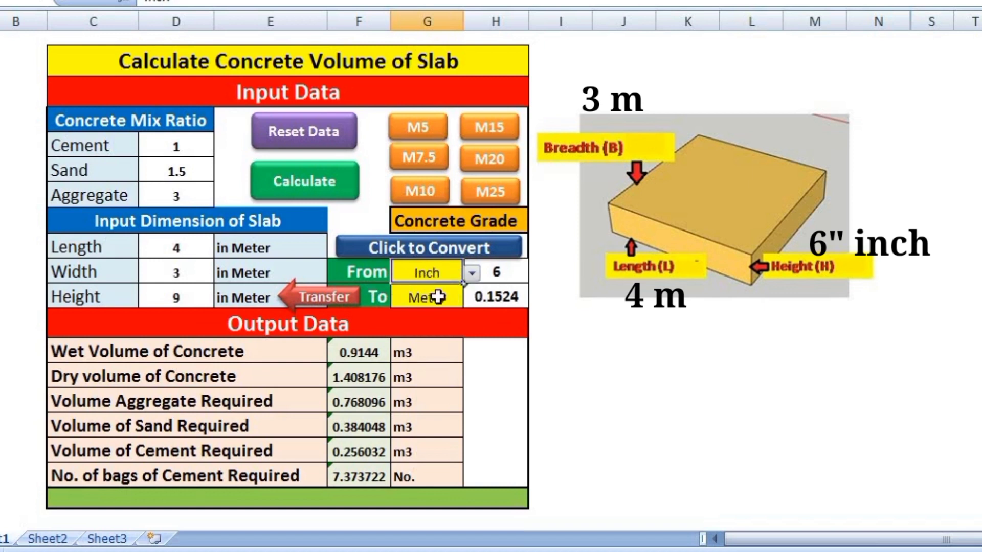
{"action": "left_click", "coordinate": [500, 273]}
{"action": "type", "text": "6"}
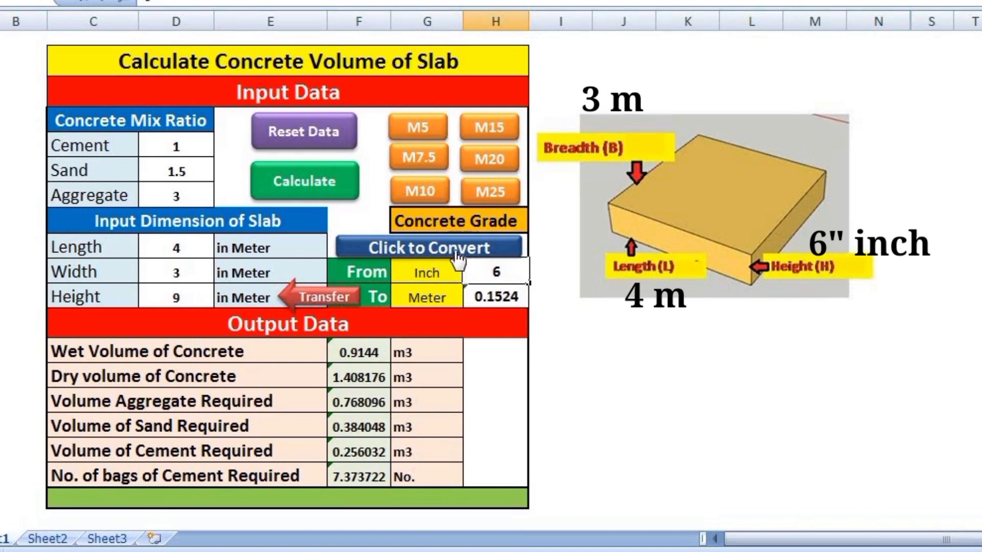
{"action": "left_click", "coordinate": [434, 244]}
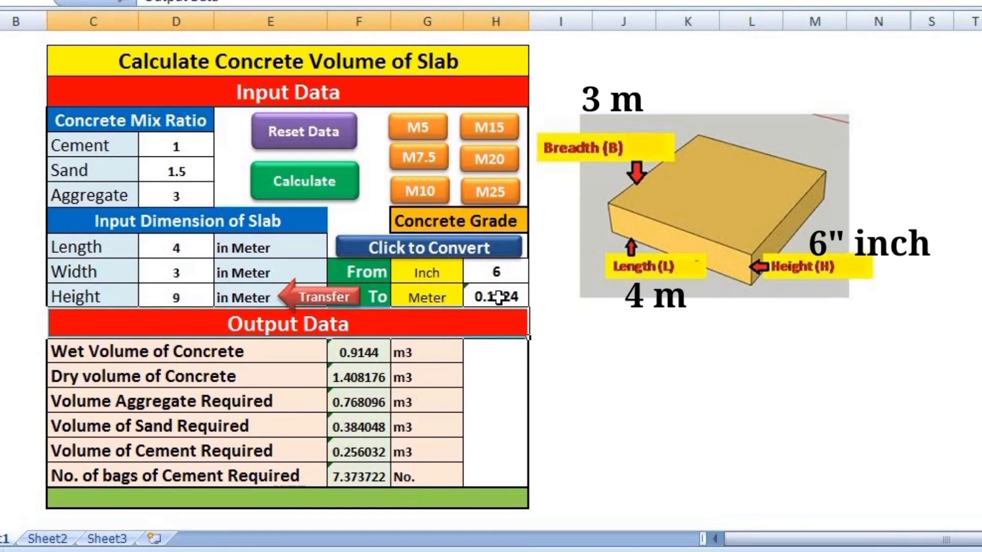
Transfer 0.1524 into slab height and recalculate to 1.8288 m3 and 14.74744 cement bags.
{"action": "left_click", "coordinate": [328, 302]}
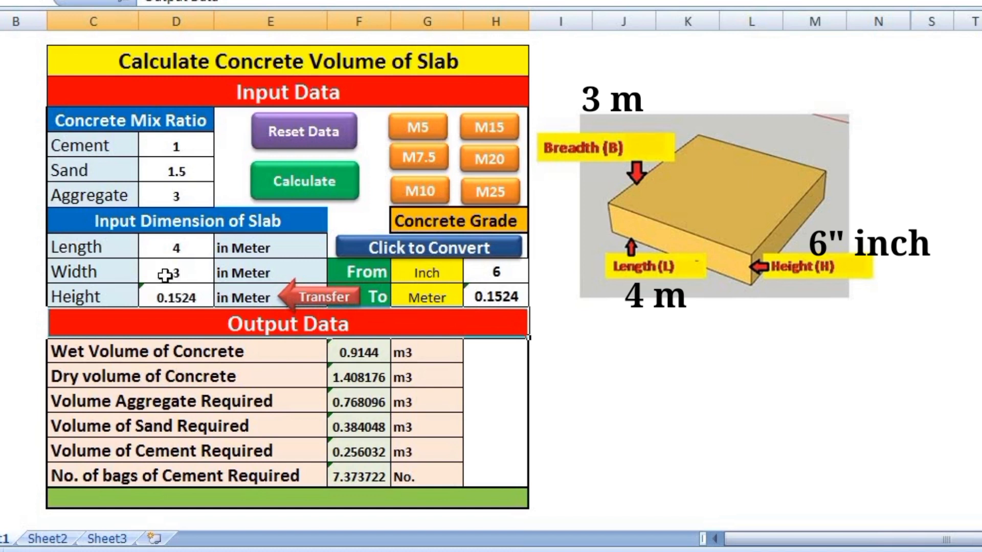
{"action": "left_click", "coordinate": [312, 194]}
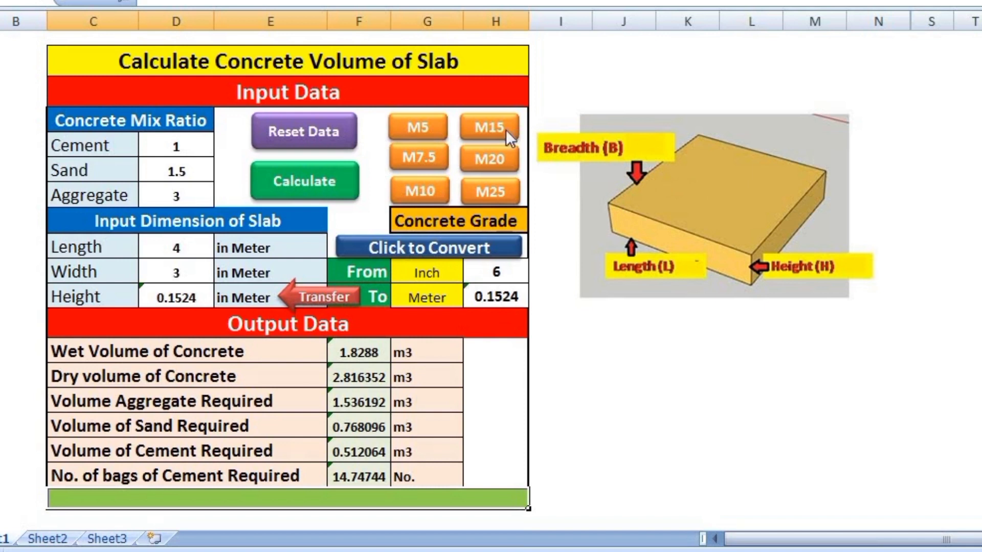
Apply the M15 mix ratio 1:2:4 and enter slab length 8 and width 4.
{"action": "left_click", "coordinate": [489, 131]}
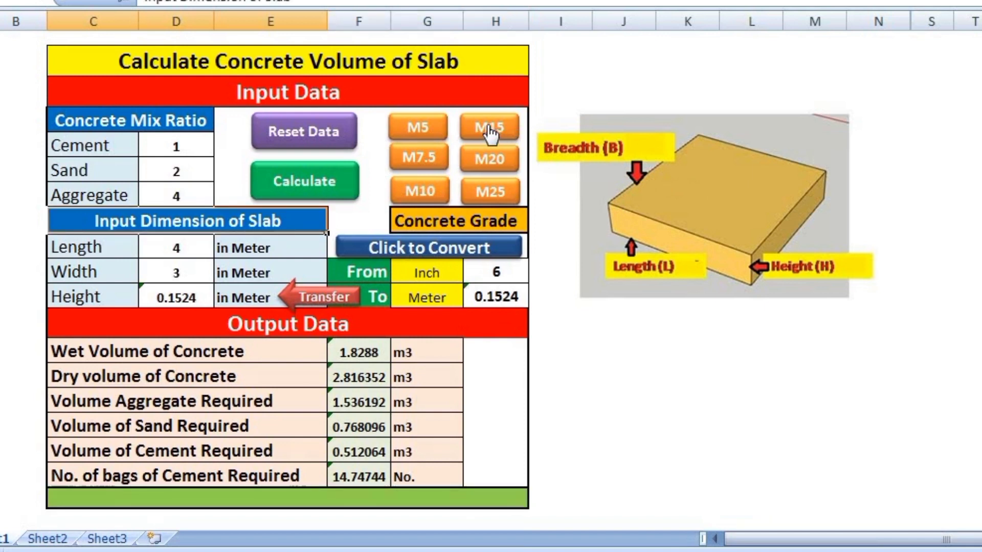
{"action": "left_click", "coordinate": [176, 246]}
{"action": "type", "text": "4"}
{"action": "left_click", "coordinate": [189, 252]}
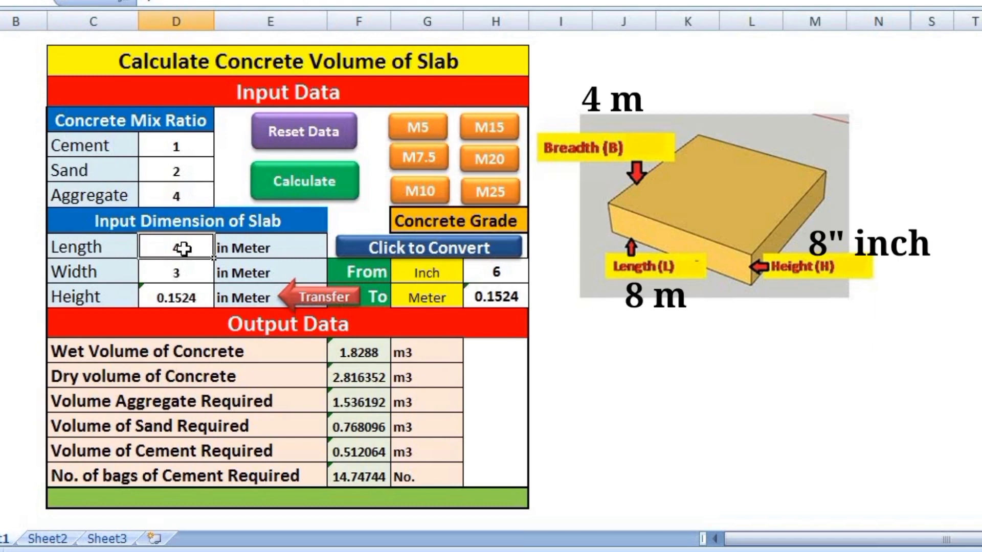
{"action": "type", "text": "8"}
{"action": "key", "text": "Return"}
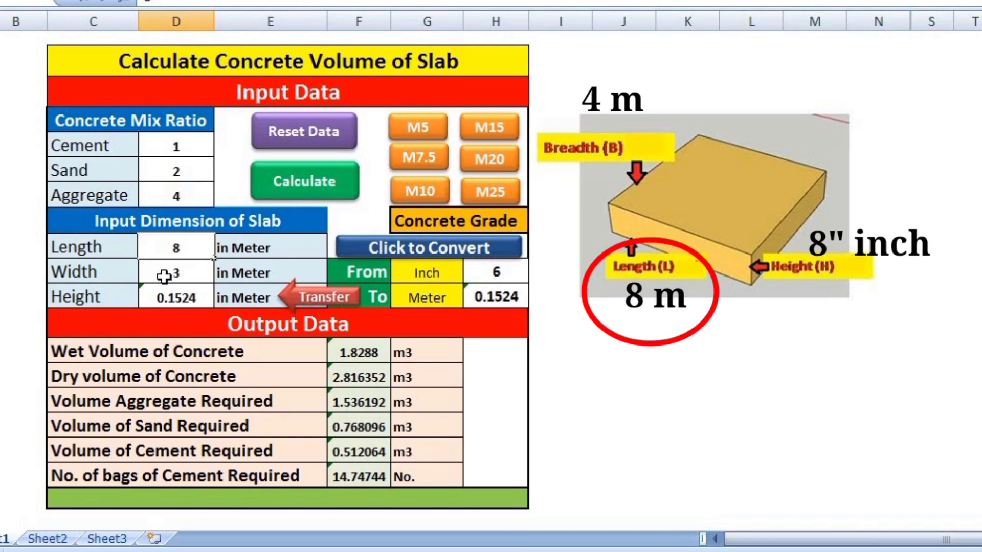
{"action": "left_click", "coordinate": [169, 277]}
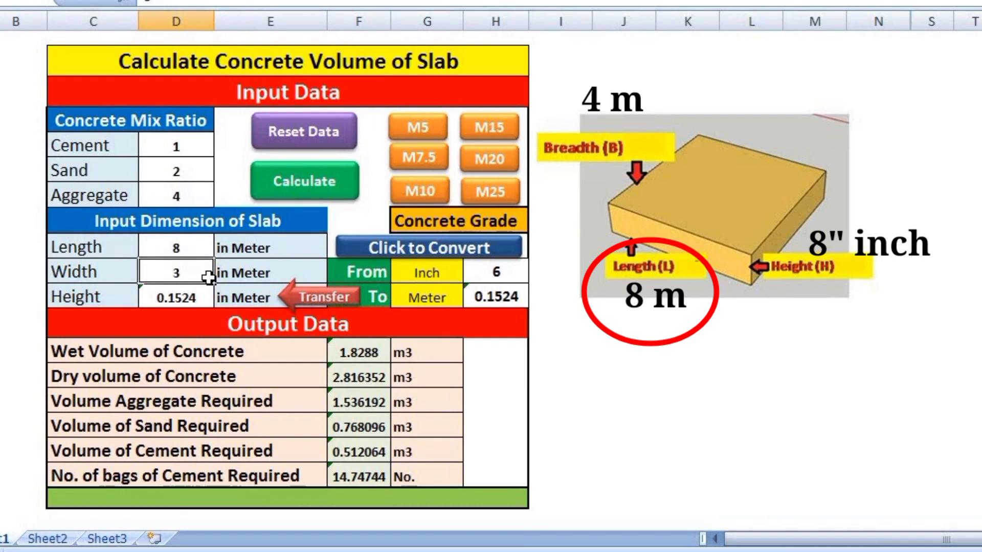
{"action": "type", "text": "4"}
{"action": "left_click", "coordinate": [197, 296]}
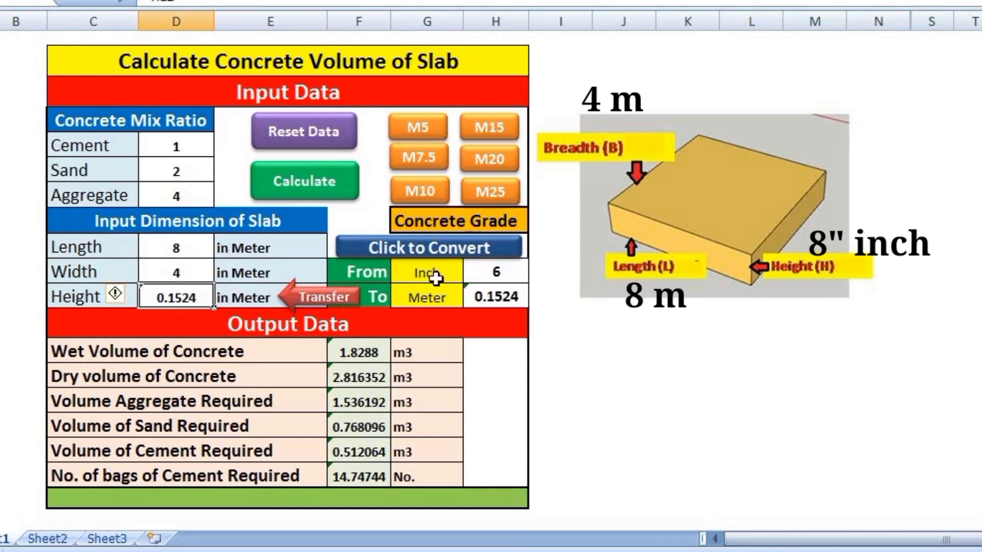
Convert 8 inches to 0.2032 m, transfer it as height, and recalculate to 6.5024 m3.
{"action": "left_click", "coordinate": [500, 272]}
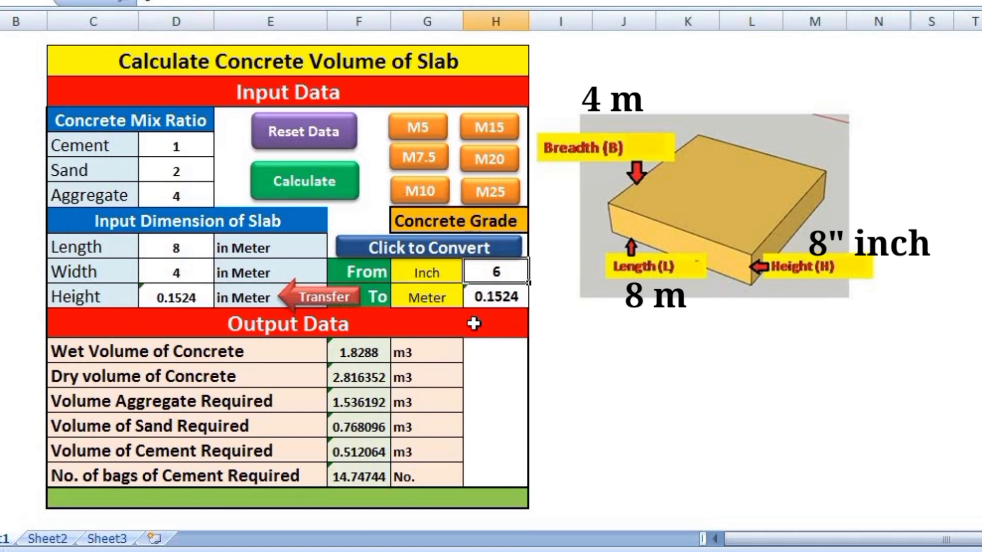
{"action": "type", "text": "8"}
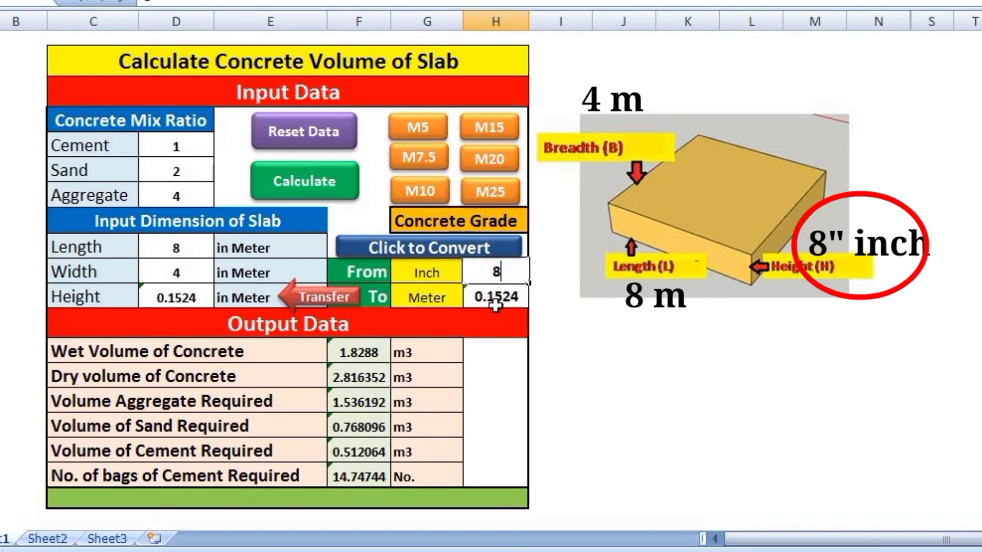
{"action": "left_click", "coordinate": [444, 249]}
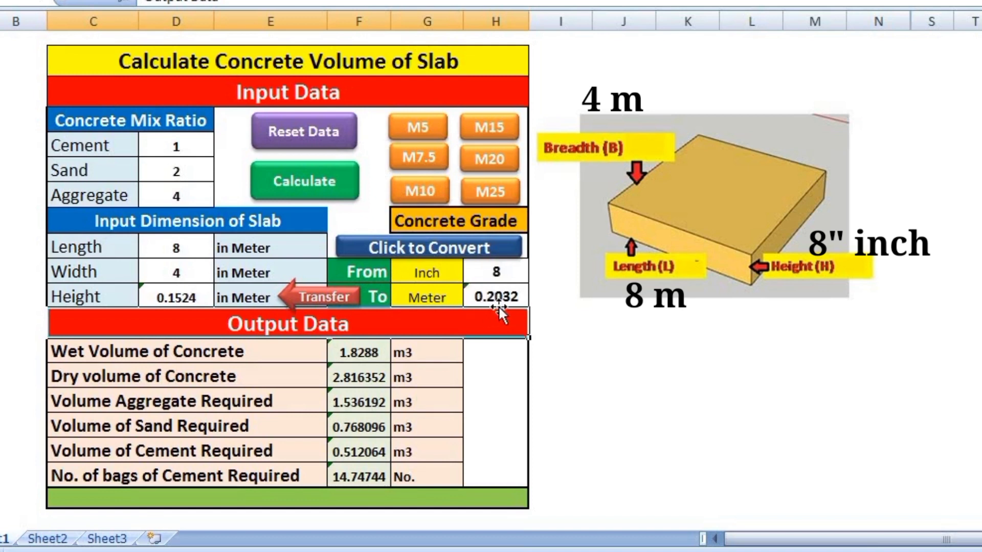
{"action": "left_click", "coordinate": [316, 303]}
{"action": "left_click", "coordinate": [315, 182]}
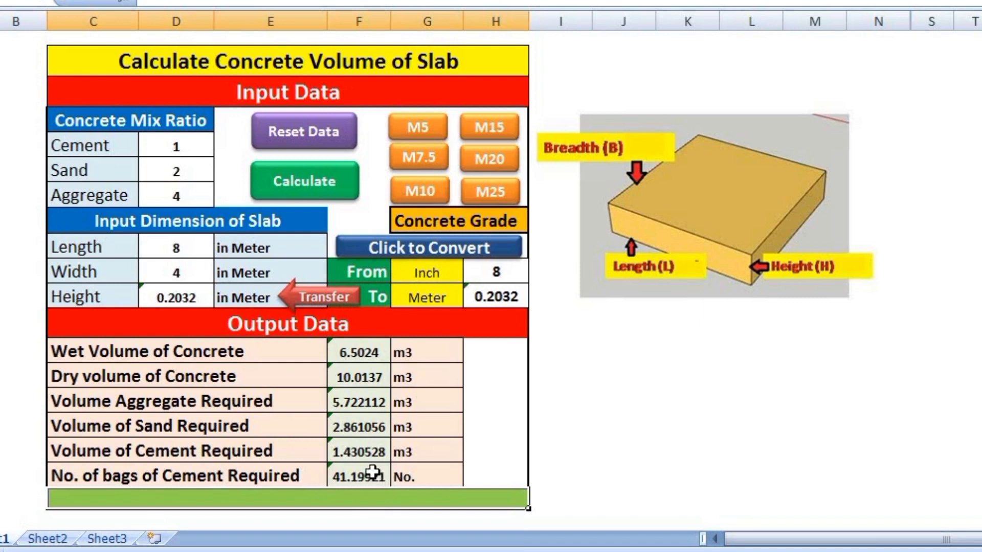
Reset all data to zero, step through M5 and M15 to the M25 ratio 1:1:2.
{"action": "left_click", "coordinate": [323, 137]}
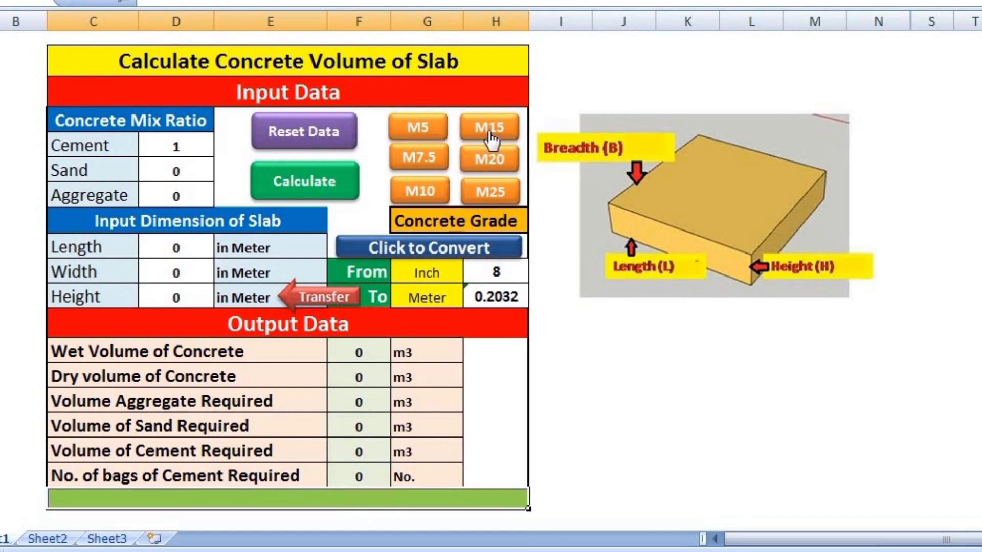
{"action": "left_click", "coordinate": [428, 130]}
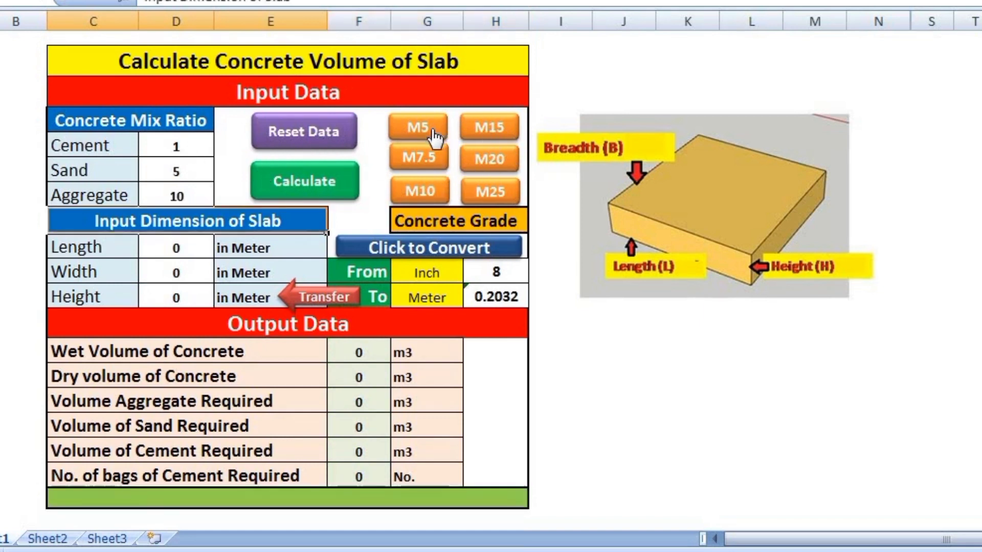
{"action": "left_click", "coordinate": [499, 140]}
{"action": "left_click", "coordinate": [487, 199]}
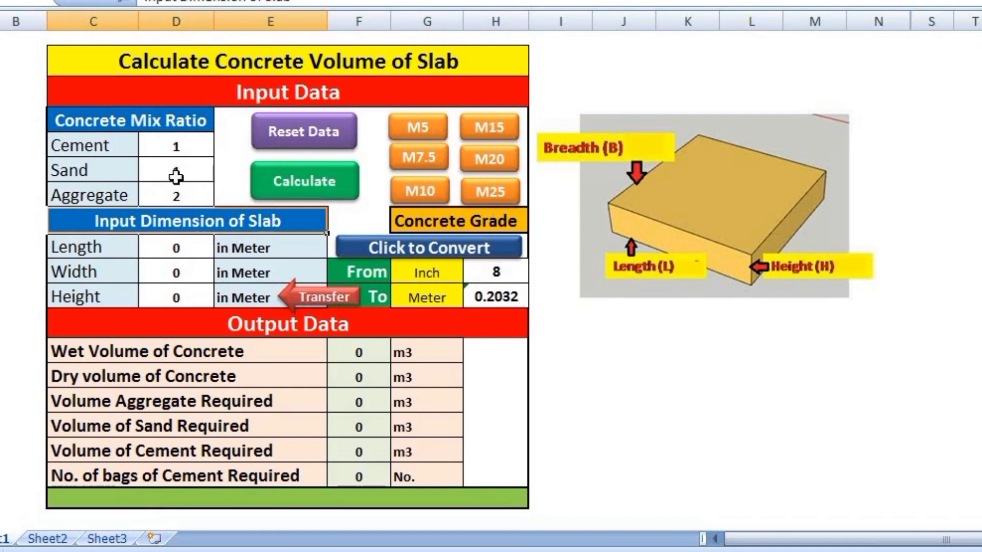
{"action": "left_click", "coordinate": [176, 248]}
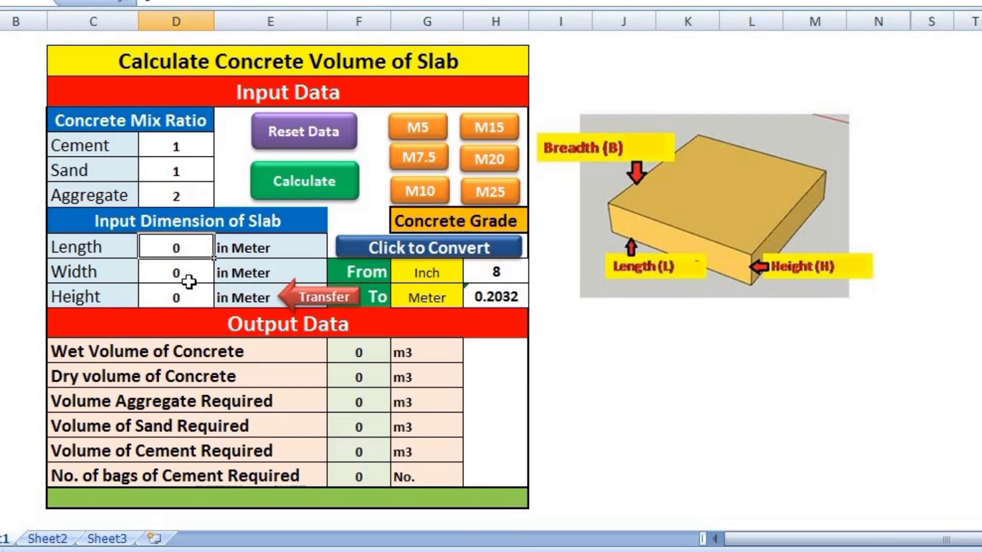
{"action": "left_click", "coordinate": [190, 279]}
{"action": "left_click", "coordinate": [190, 300]}
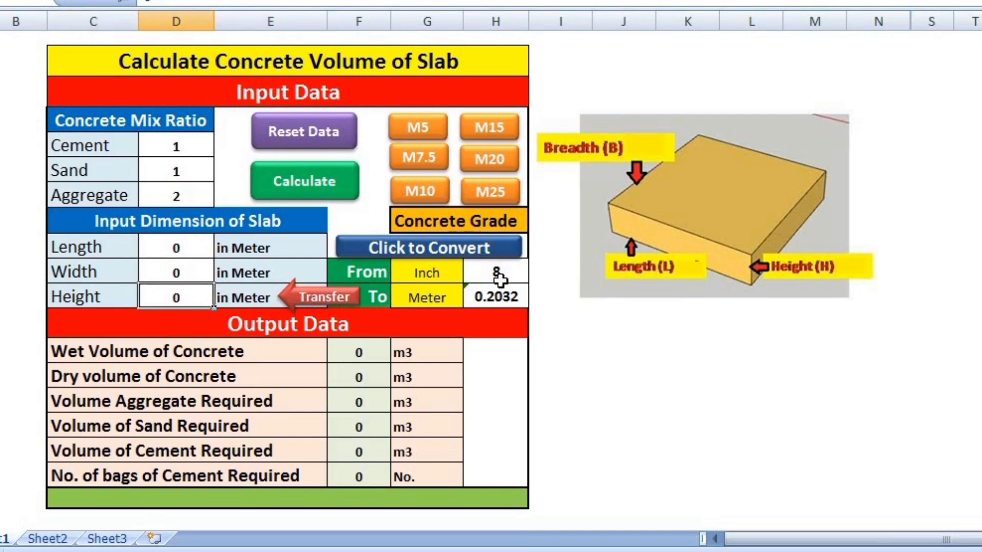
Switch the source unit to Feet, convert 8 feet to 2.4384 m, and transfer it as height.
{"action": "left_click", "coordinate": [448, 272]}
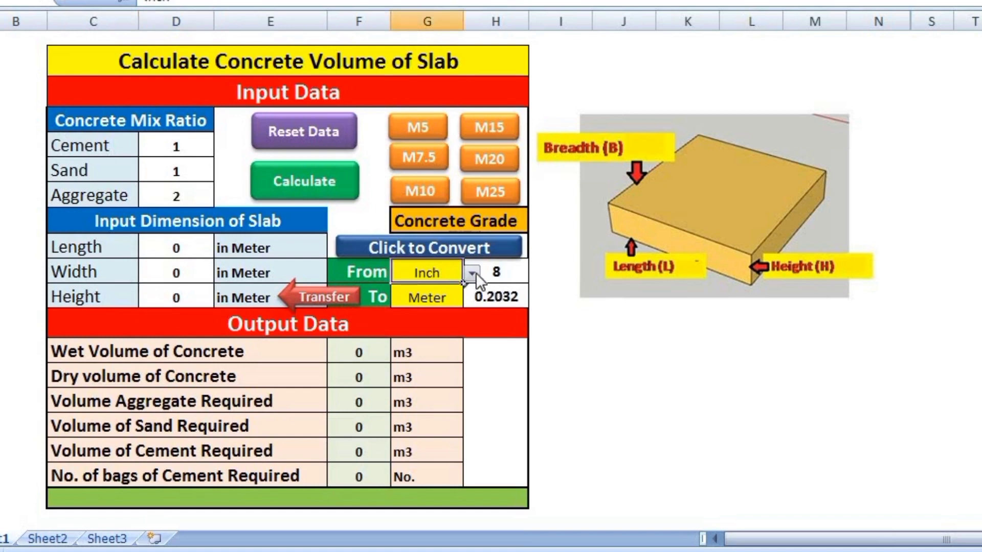
{"action": "left_click", "coordinate": [474, 273]}
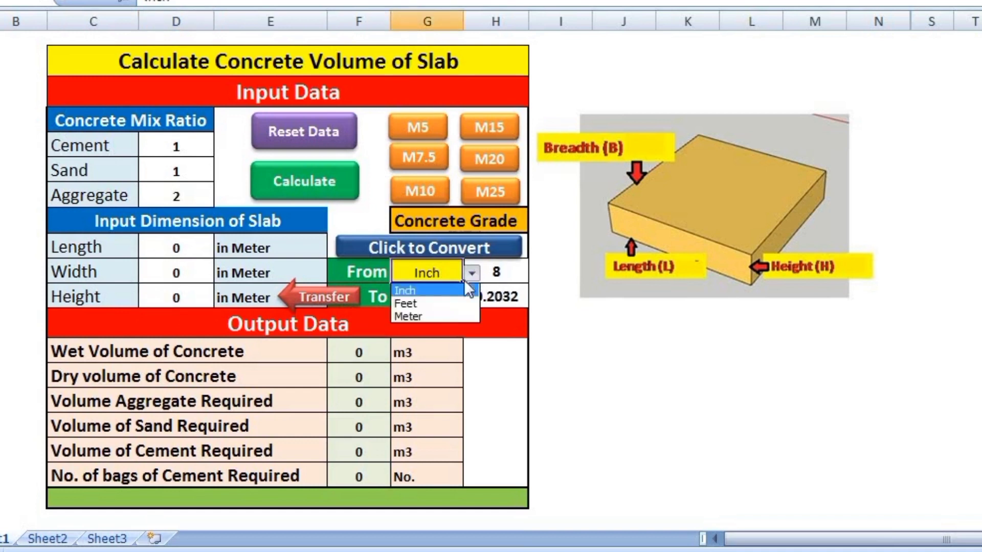
{"action": "left_click", "coordinate": [437, 303]}
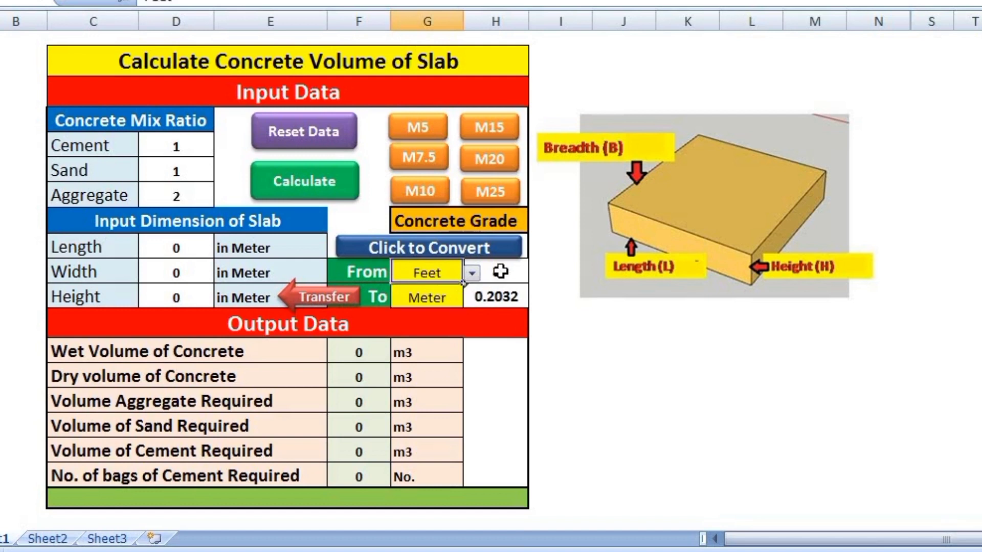
{"action": "left_click", "coordinate": [465, 251]}
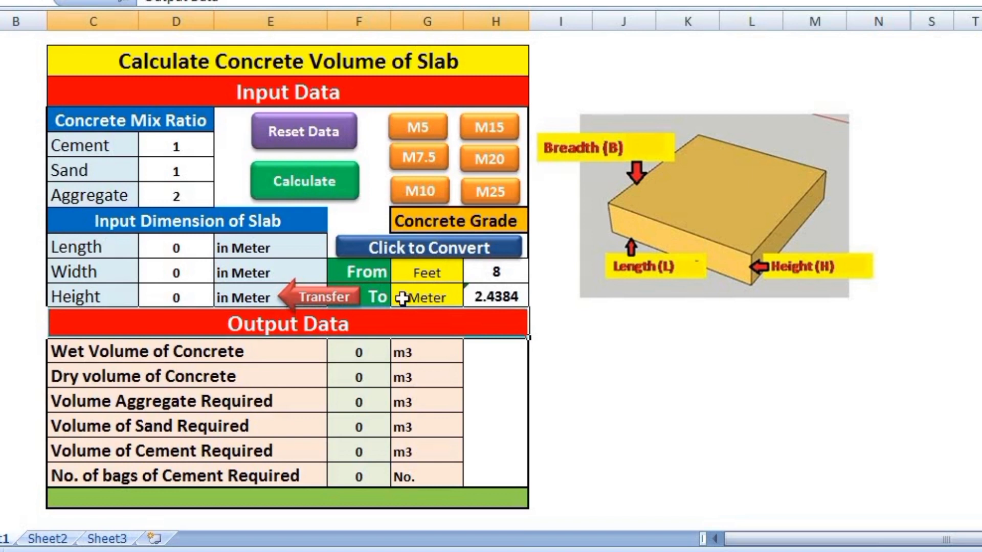
{"action": "left_click", "coordinate": [334, 297]}
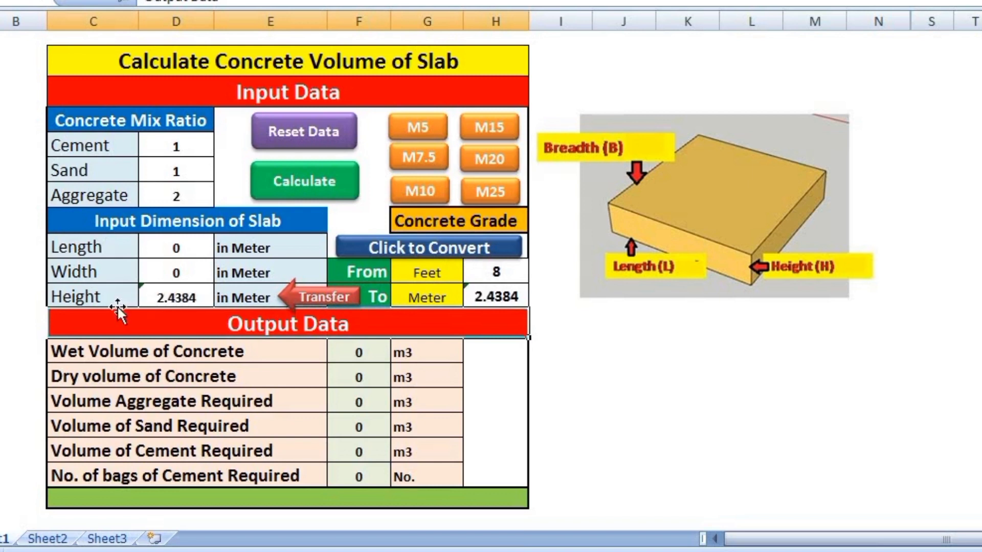